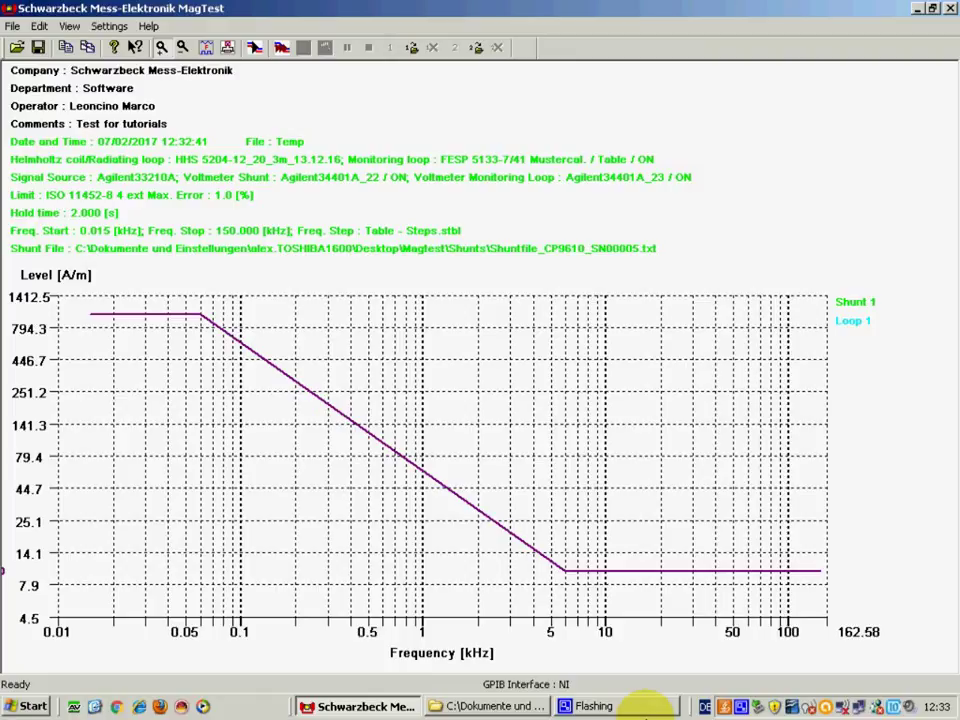
Review the frequency and level points of the ISO 11452-8 4 ext limit and accept them.
left_click(40, 26)
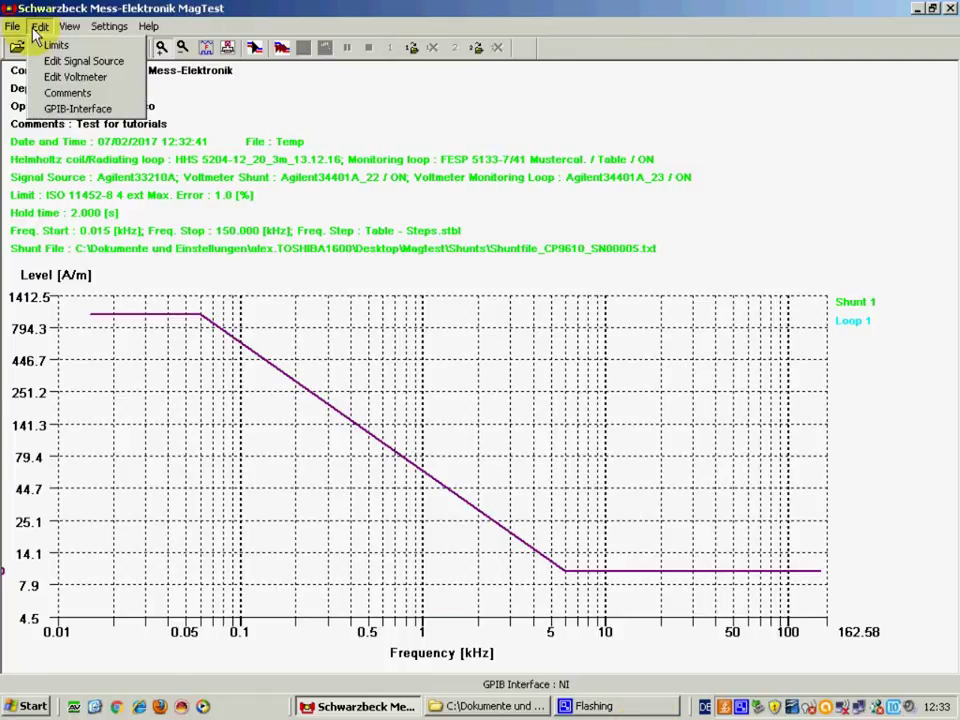
left_click(50, 45)
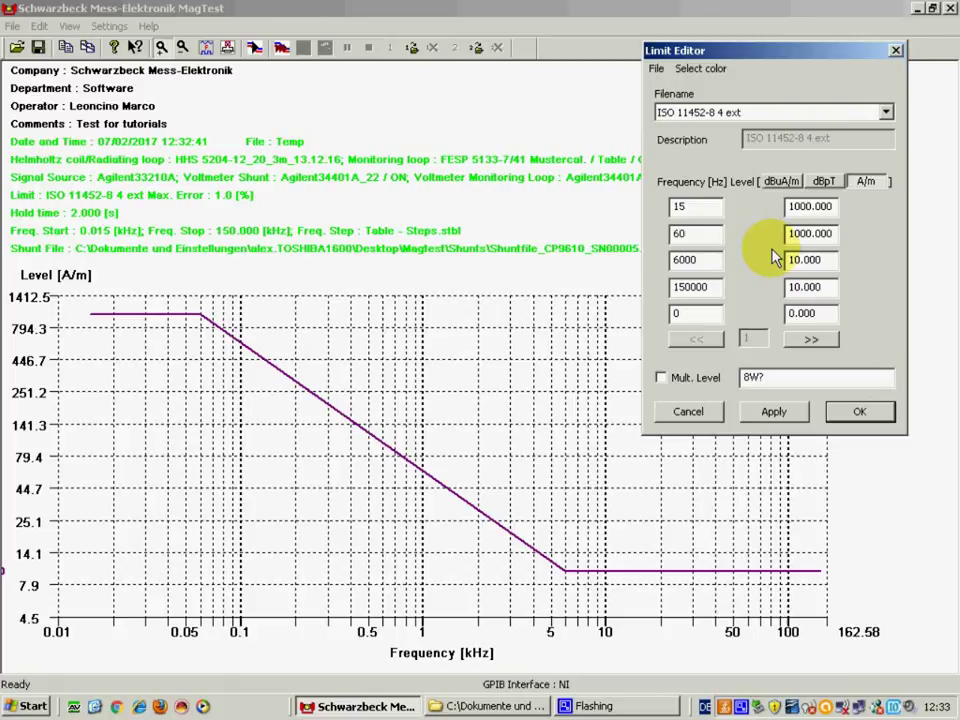
left_click(850, 410)
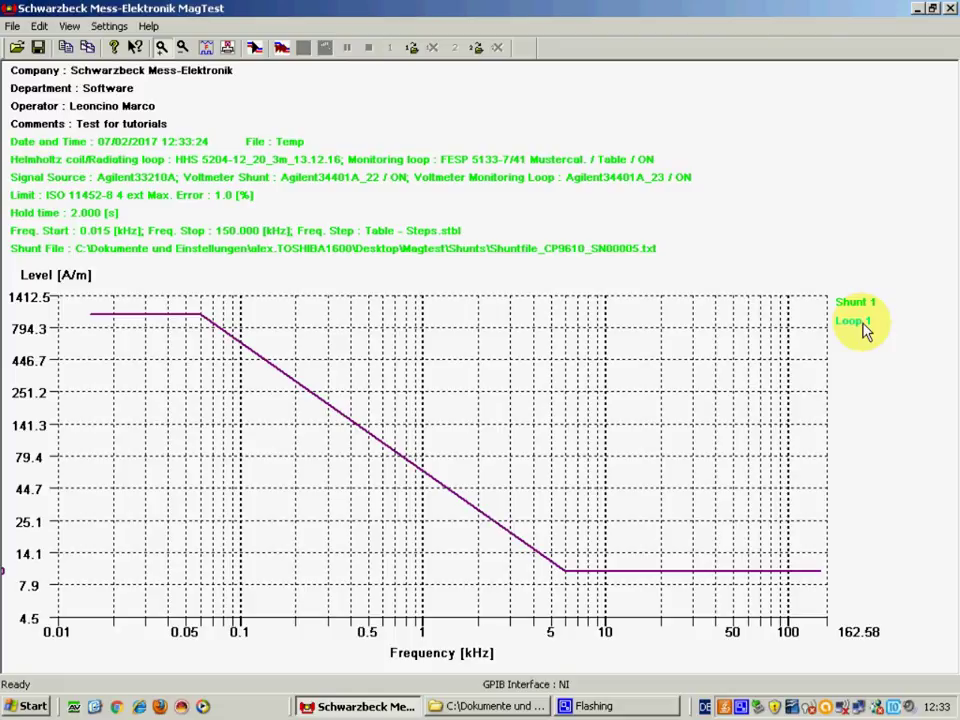
Check and accept the existing hardware configuration and start the field strength measurement.
left_click(110, 27)
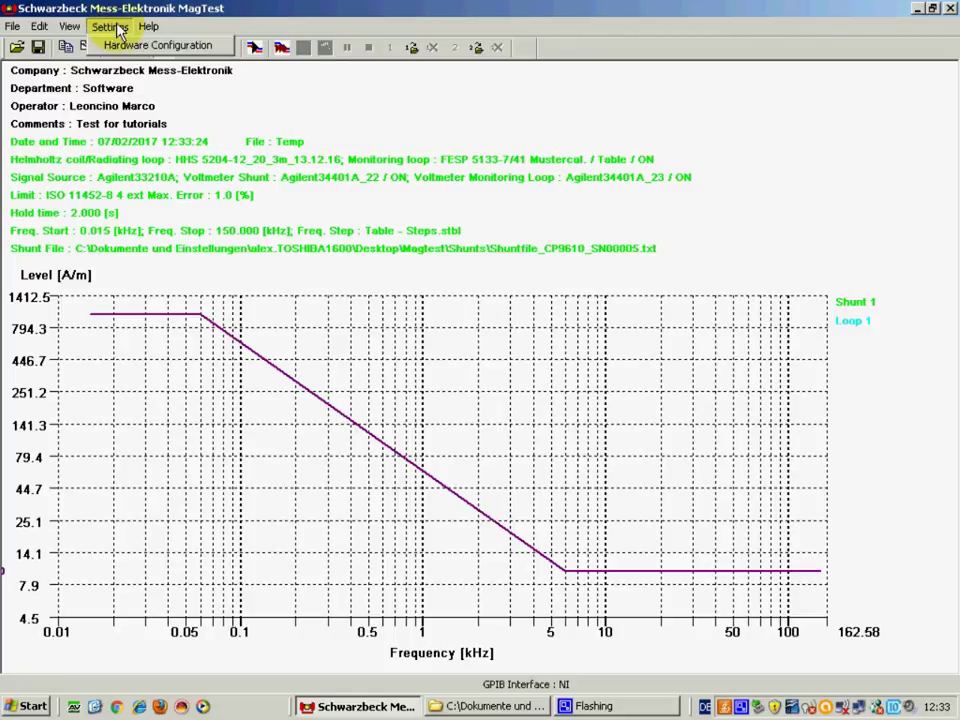
left_click(120, 46)
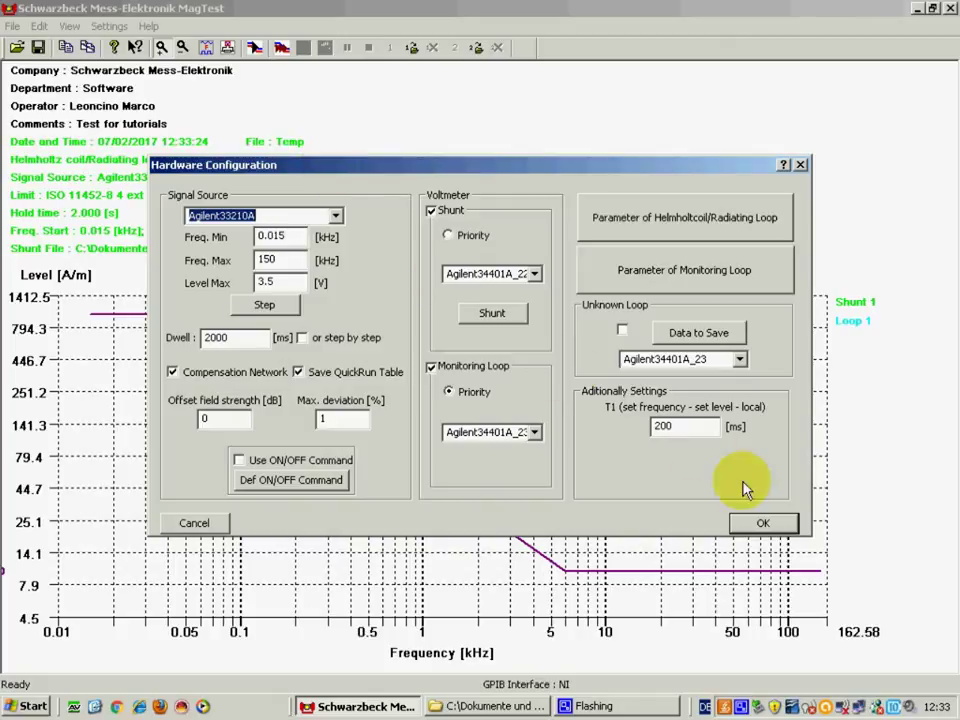
left_click(766, 526)
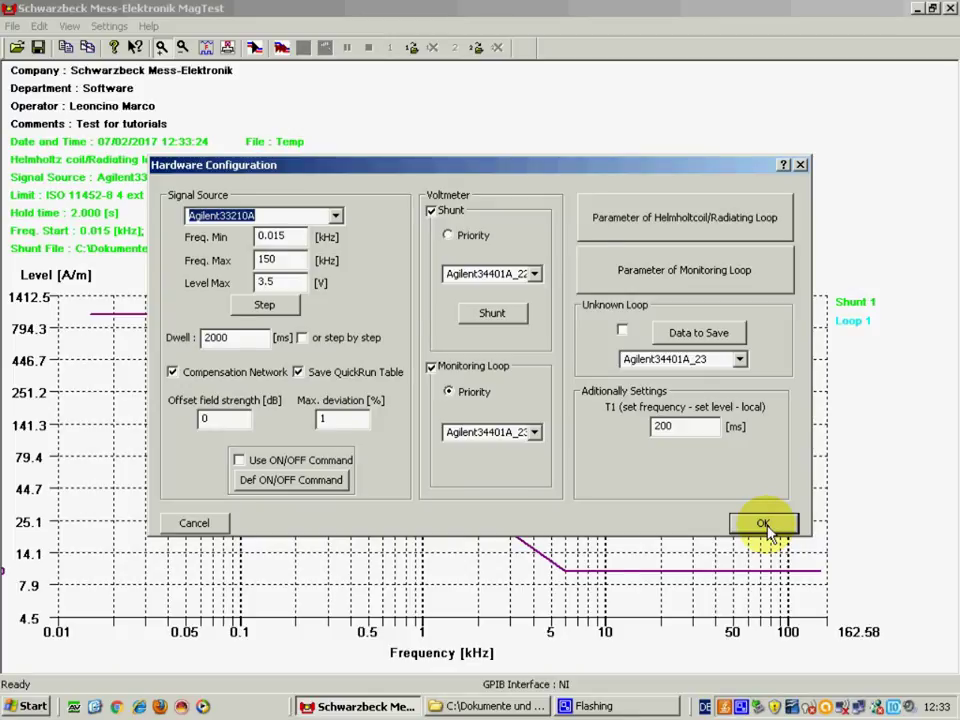
left_click(766, 526)
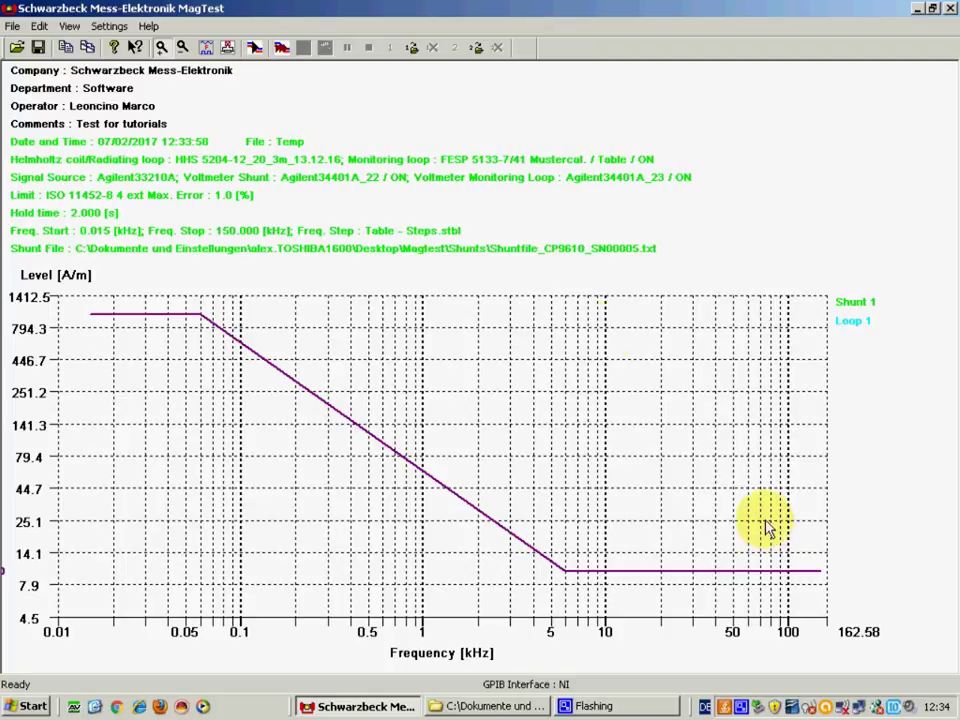
left_click(257, 48)
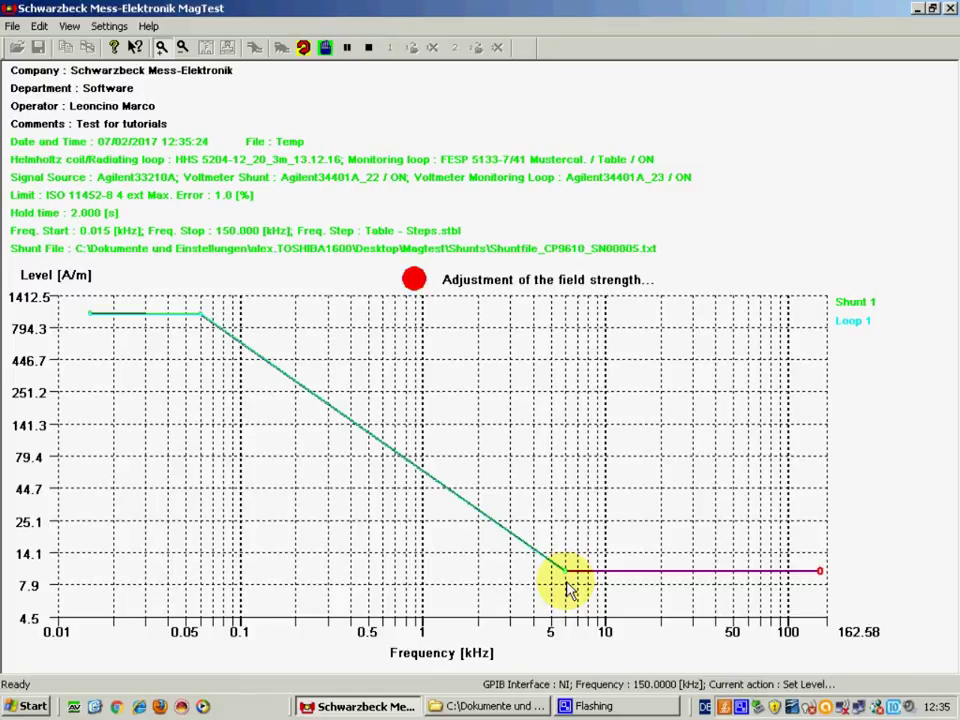
Switch the graph's level unit to dBuA/m while the measurement is running.
left_click(68, 27)
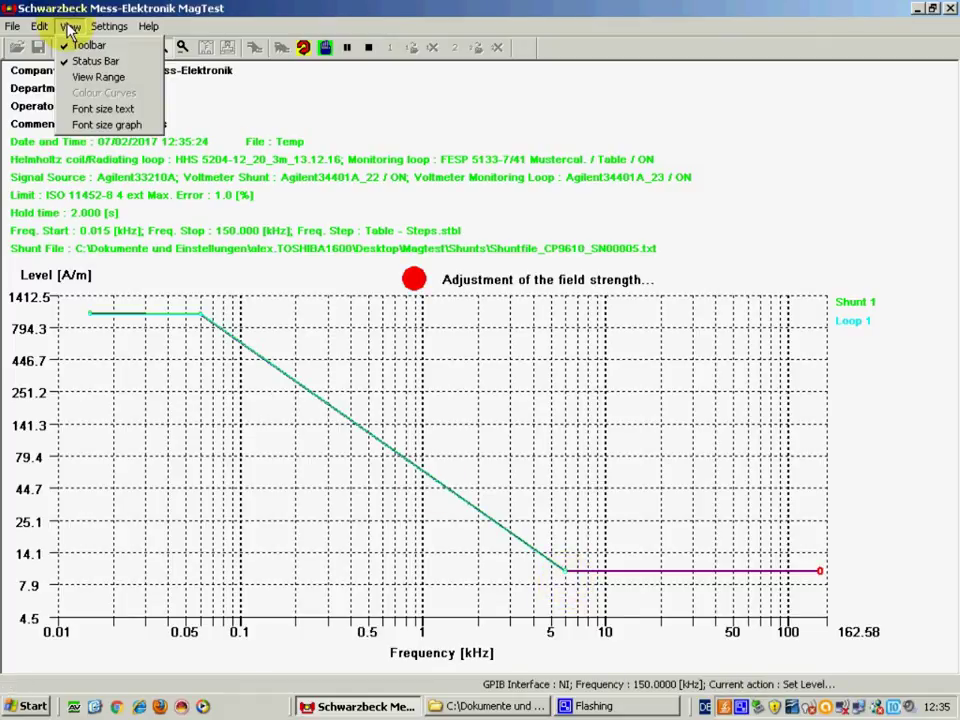
left_click(98, 77)
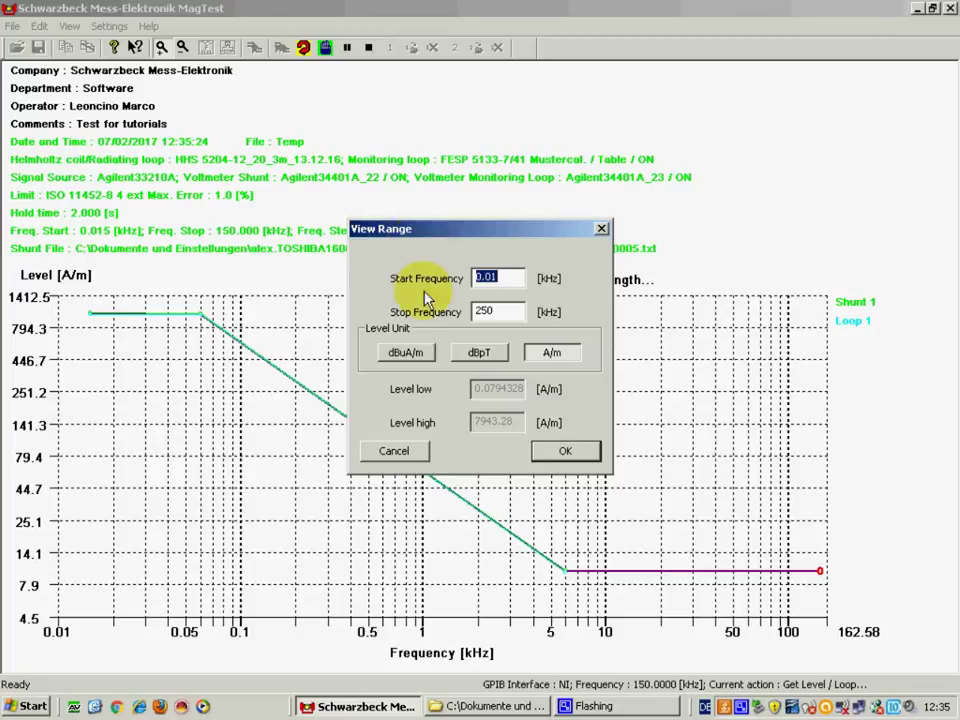
left_click(407, 354)
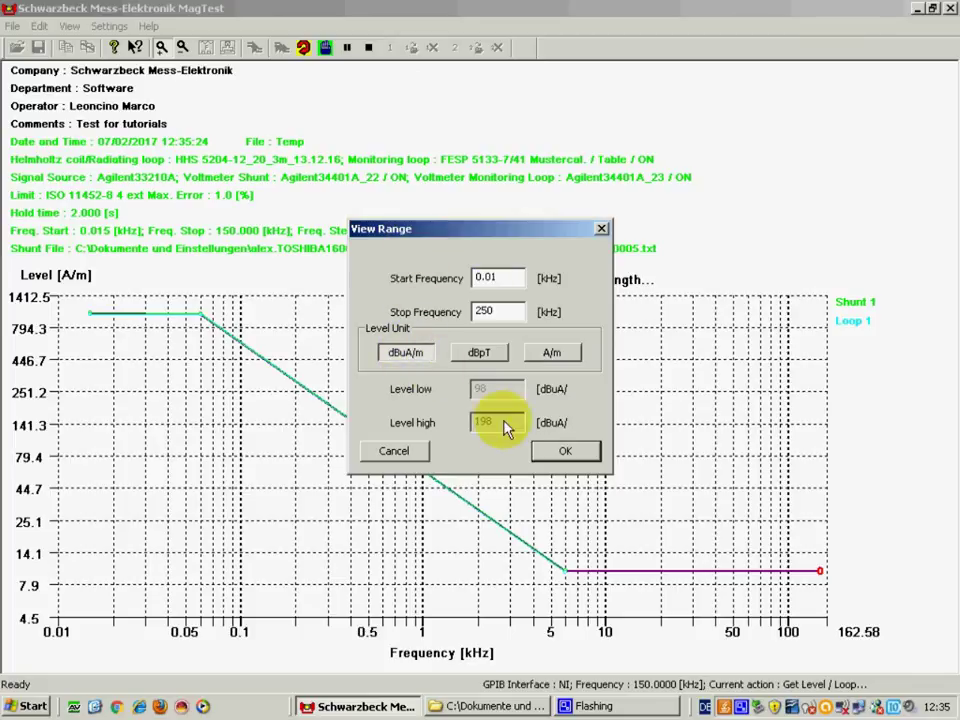
left_click(563, 451)
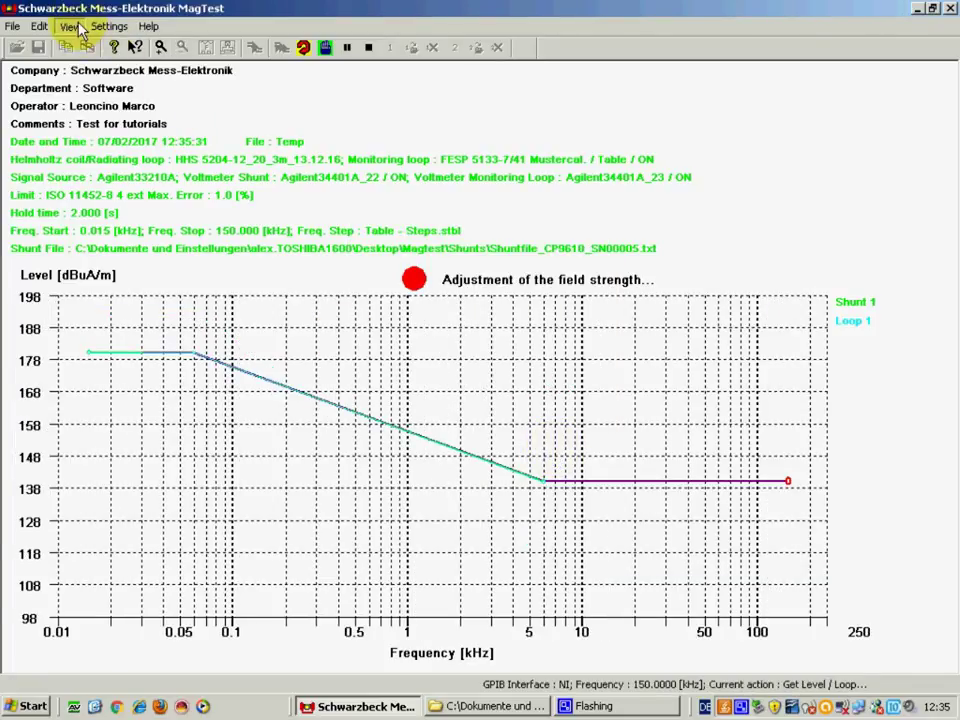
Change the graph's level unit to dBpT.
left_click(69, 27)
left_click(98, 77)
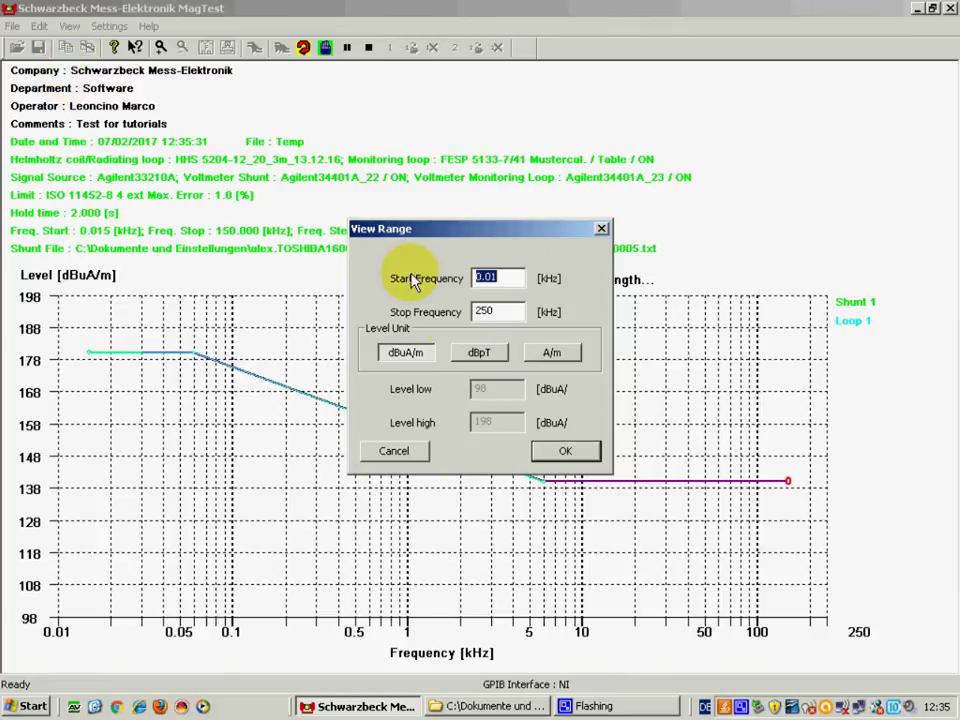
left_click(478, 354)
left_click(563, 451)
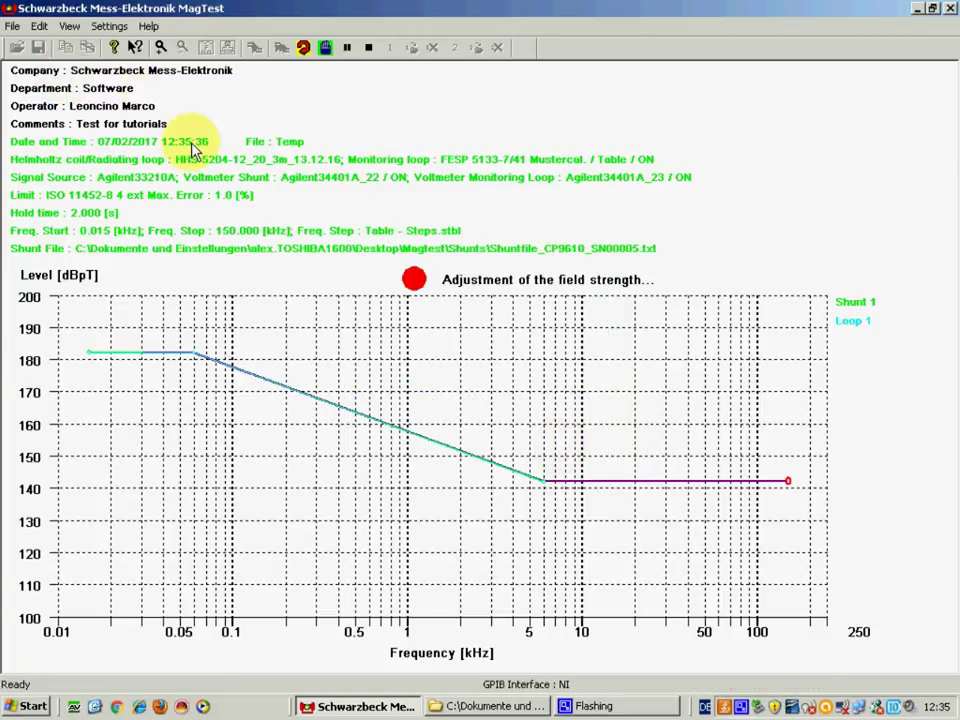
Set the graph's level unit back to A/m.
left_click(74, 27)
left_click(90, 77)
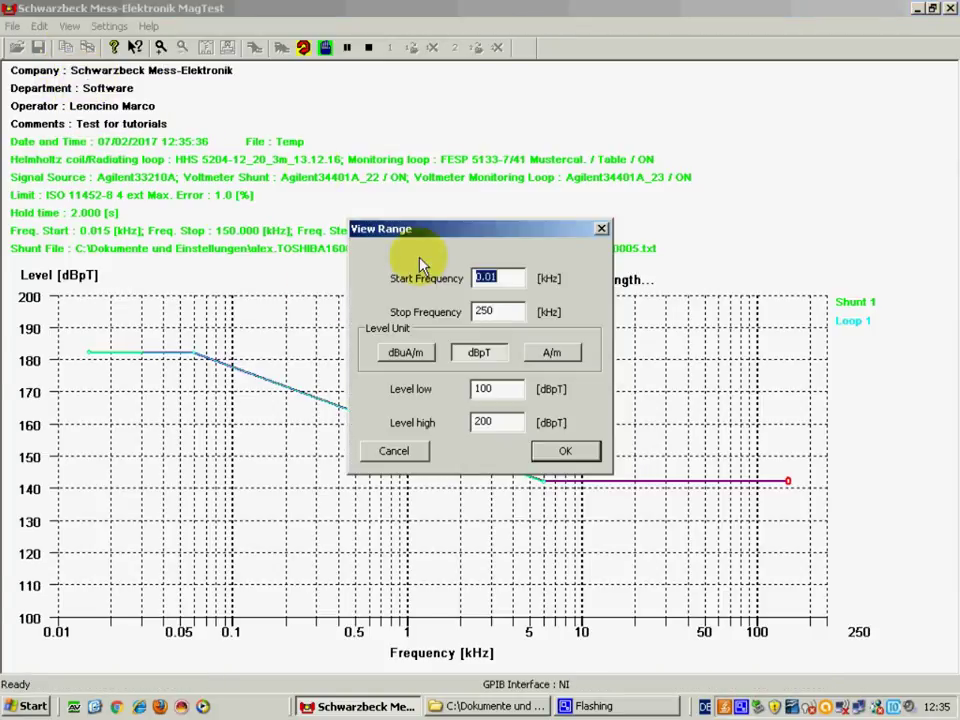
left_click(574, 358)
left_click(568, 451)
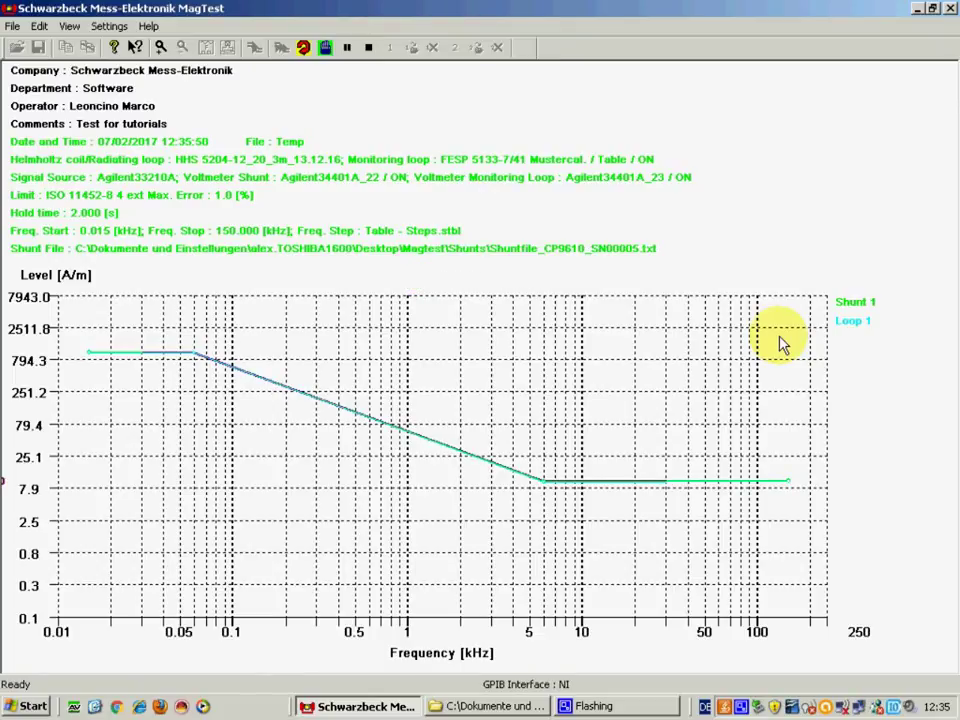
Zoom the graph in on the whole measured curve, to about 4.5–1412.5 A/m and 0.01–173 kHz.
left_click(161, 47)
left_click_drag(90, 326, 808, 510)
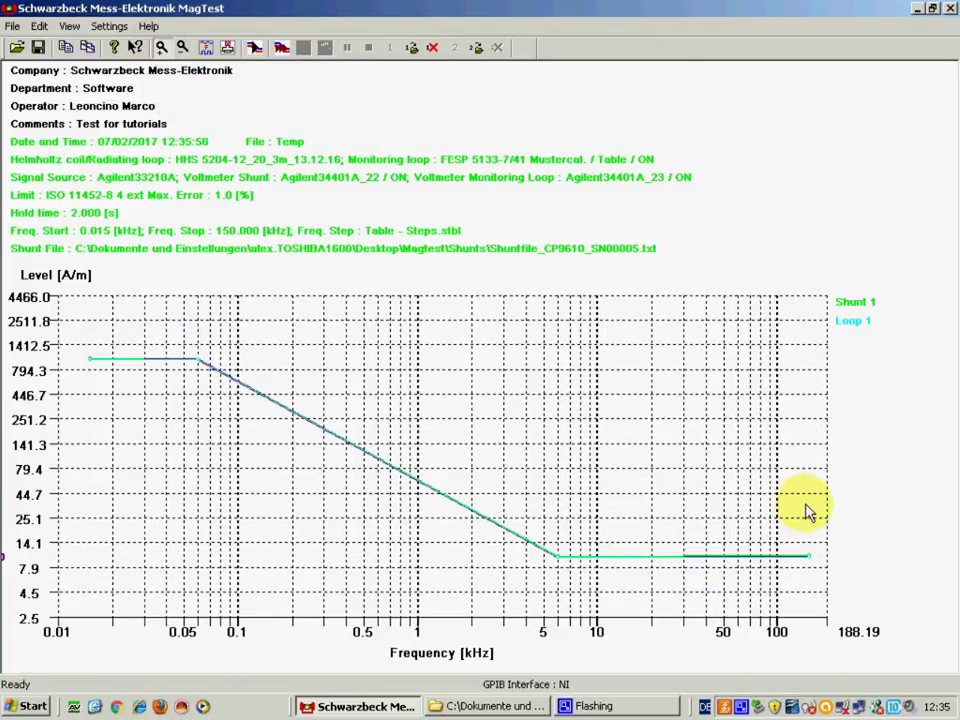
left_click_drag(81, 344, 821, 596)
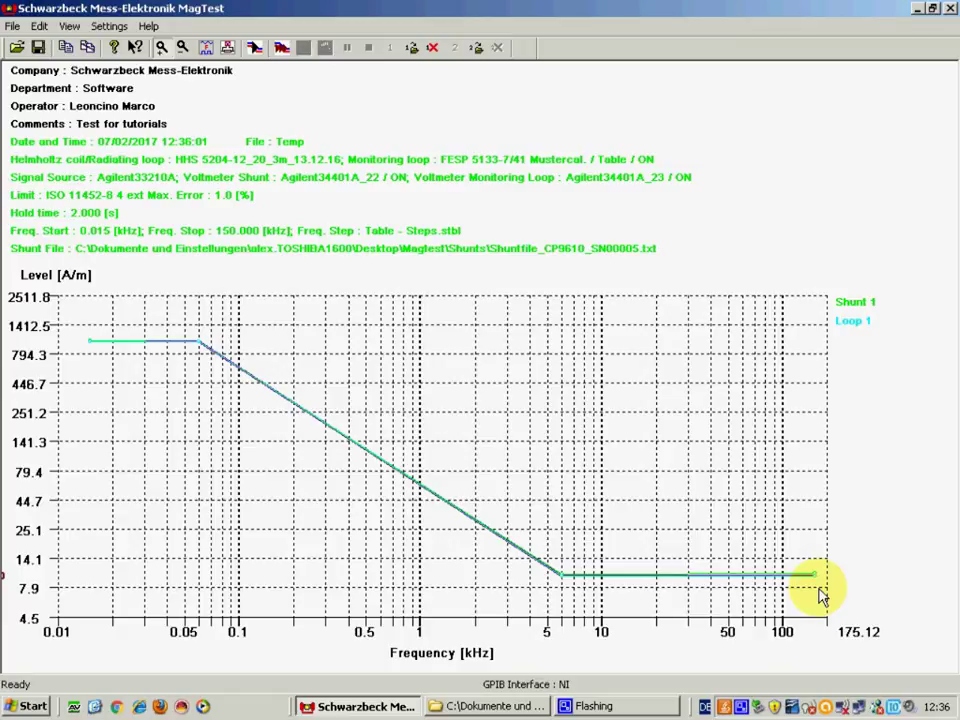
left_click_drag(76, 328, 836, 593)
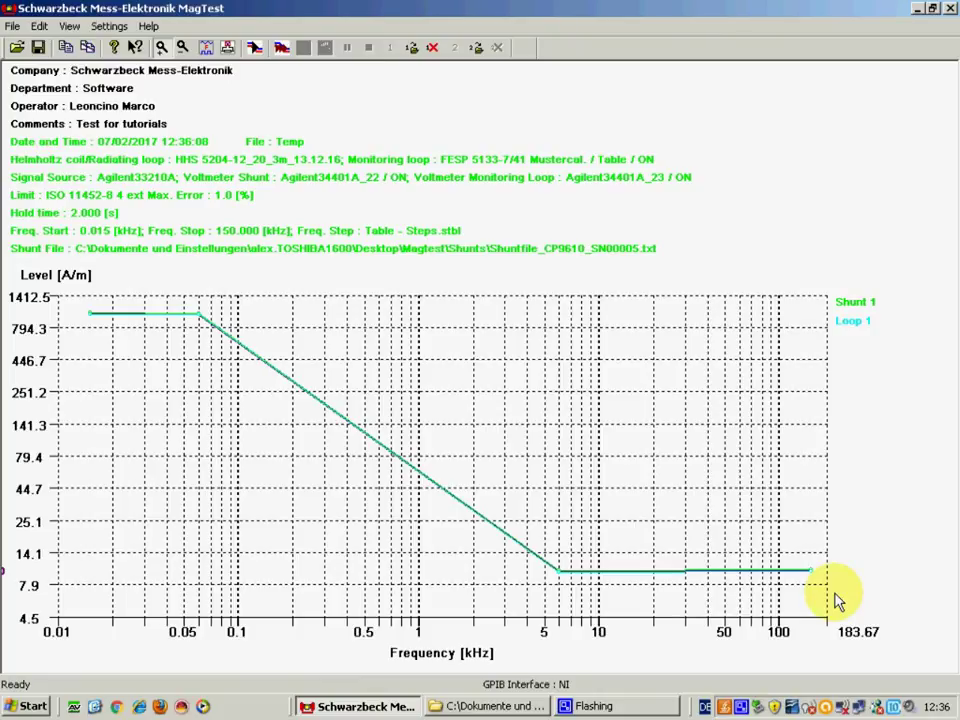
left_click_drag(77, 313, 822, 600)
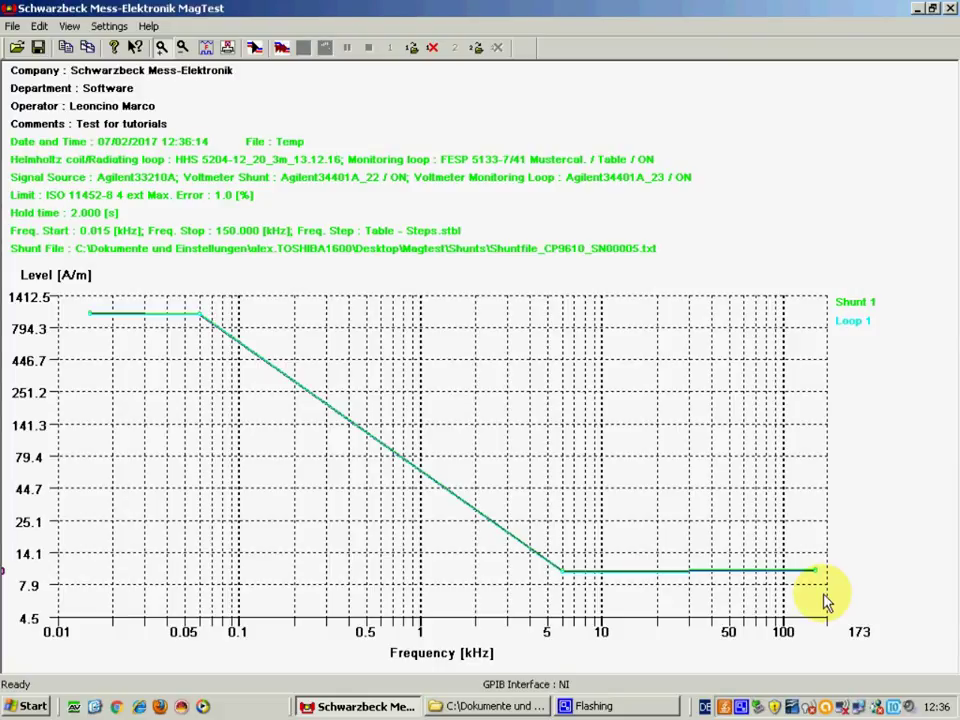
Set the frequency stepping to Percent Step with 50 % of the tuned frequency and start a new measurement.
left_click(126, 30)
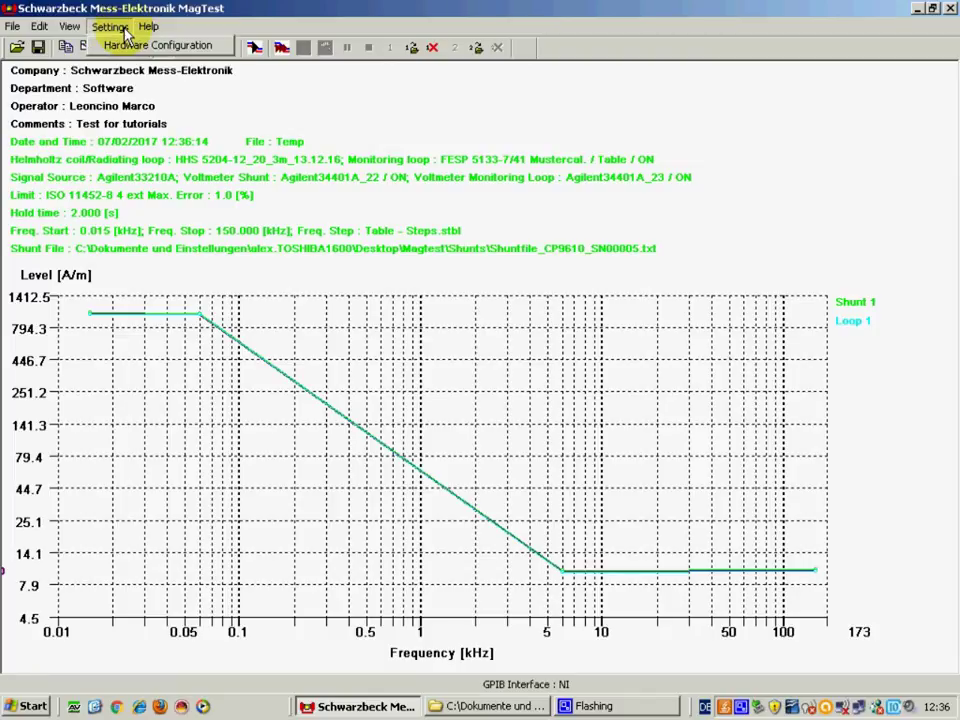
left_click(124, 45)
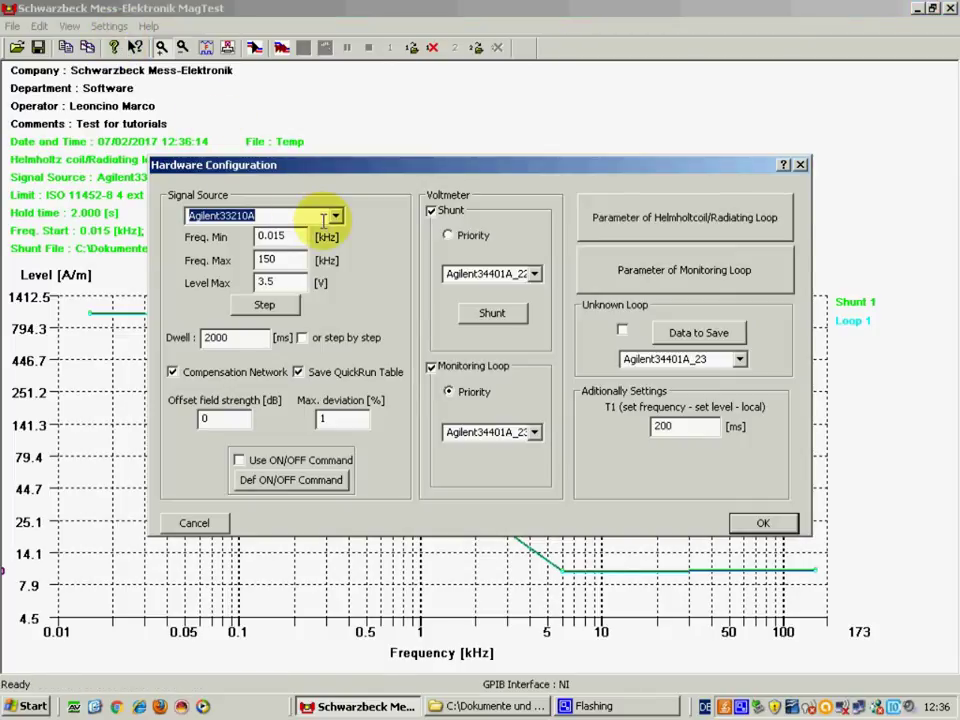
left_click(265, 306)
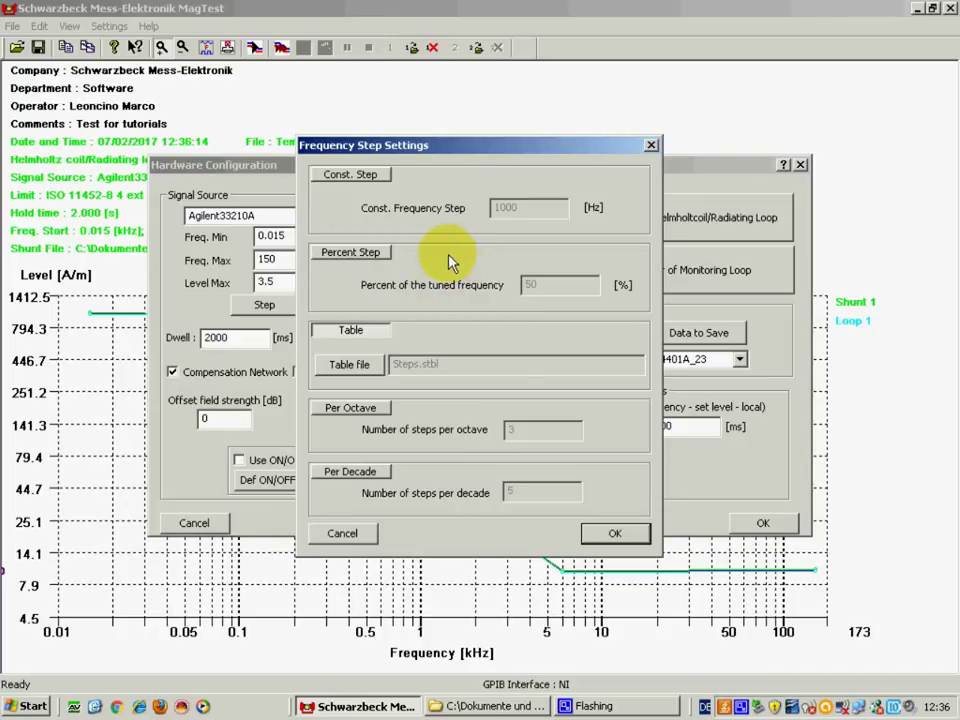
left_click(382, 256)
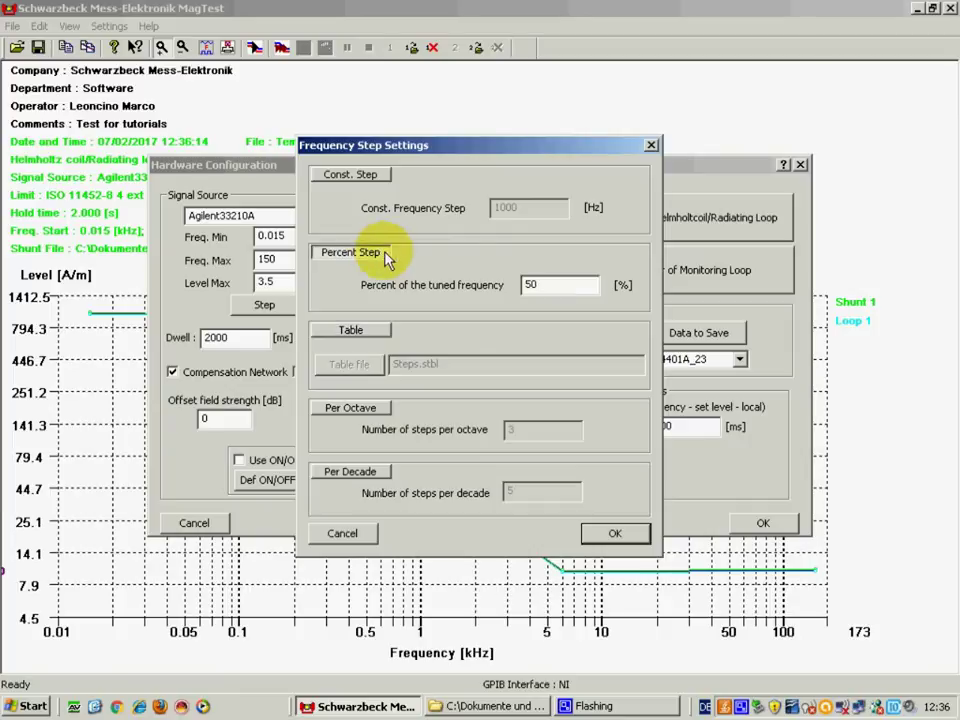
left_click(616, 535)
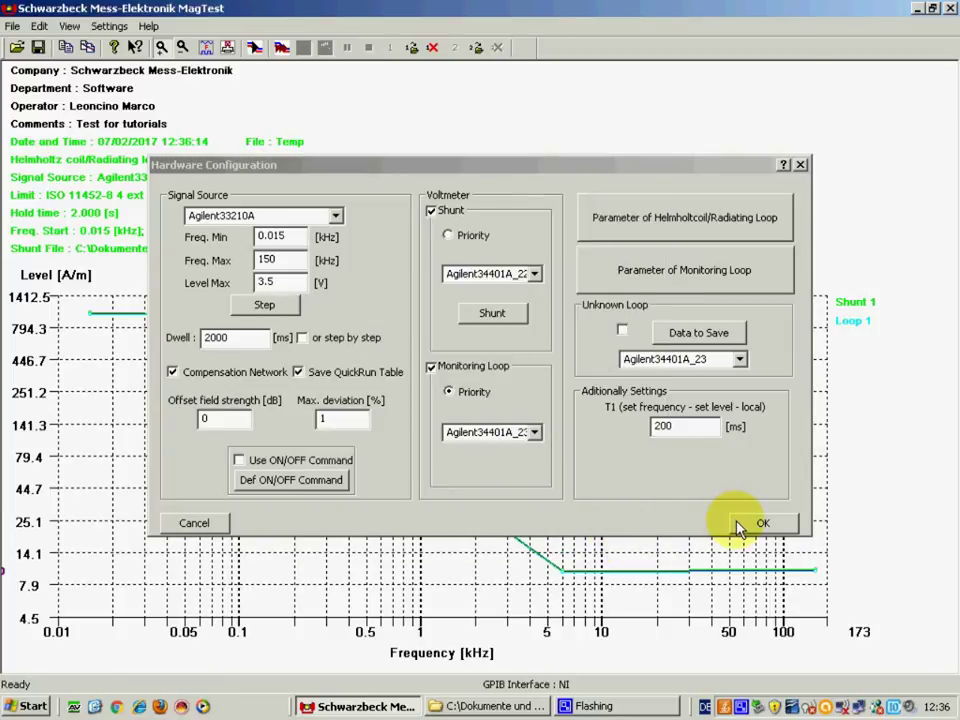
left_click(740, 525)
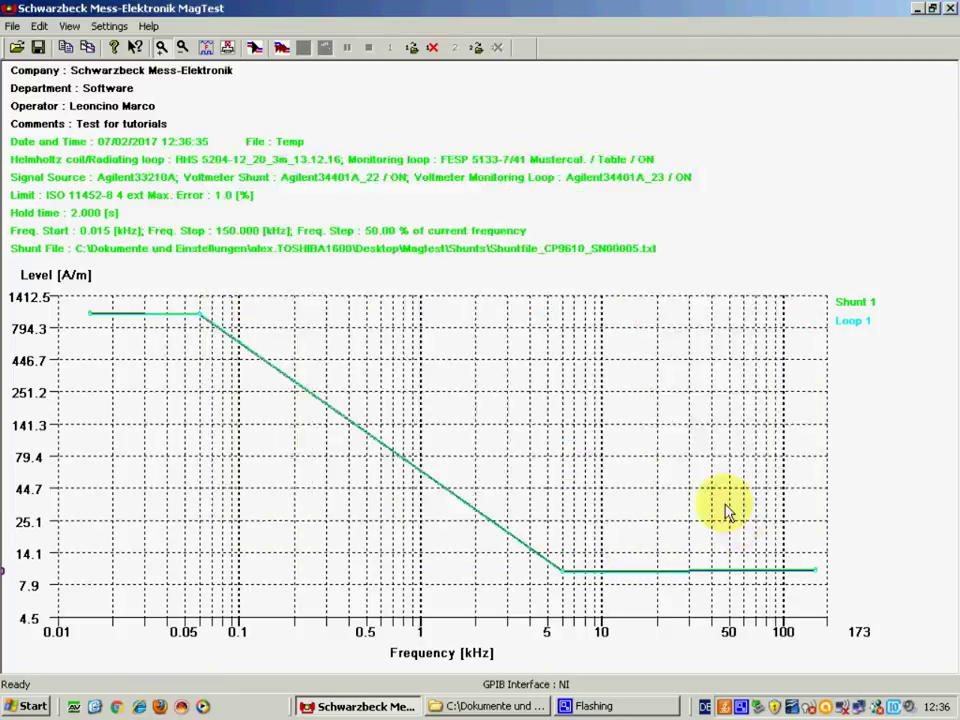
left_click(256, 50)
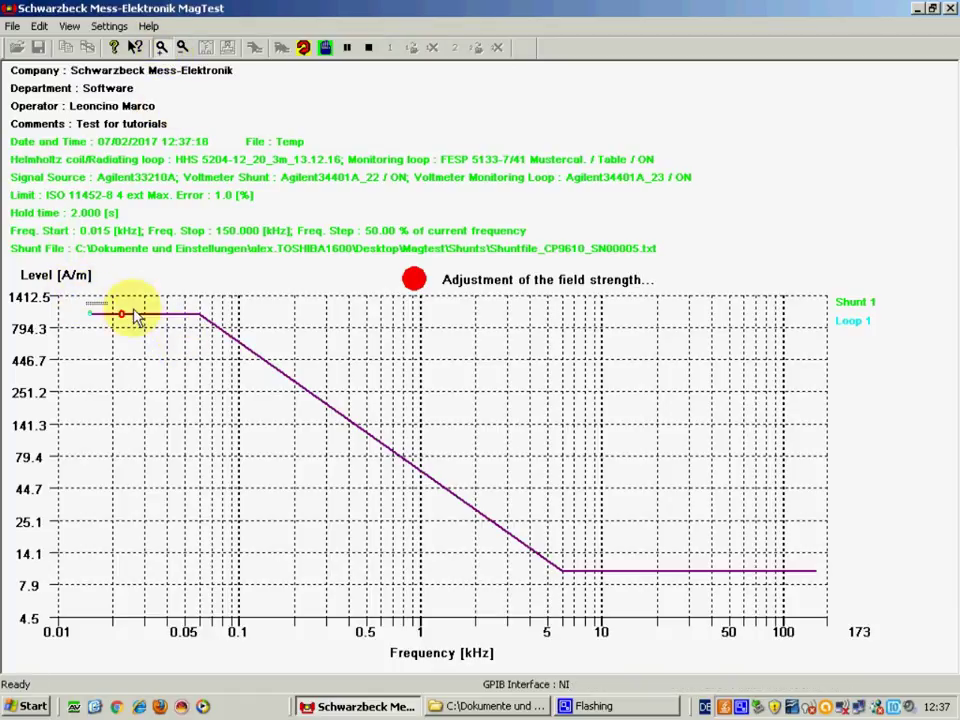
Examine the low-frequency section of the running measurement up close, return to the full curve and stop the measurement.
left_click_drag(212, 338, 227, 340)
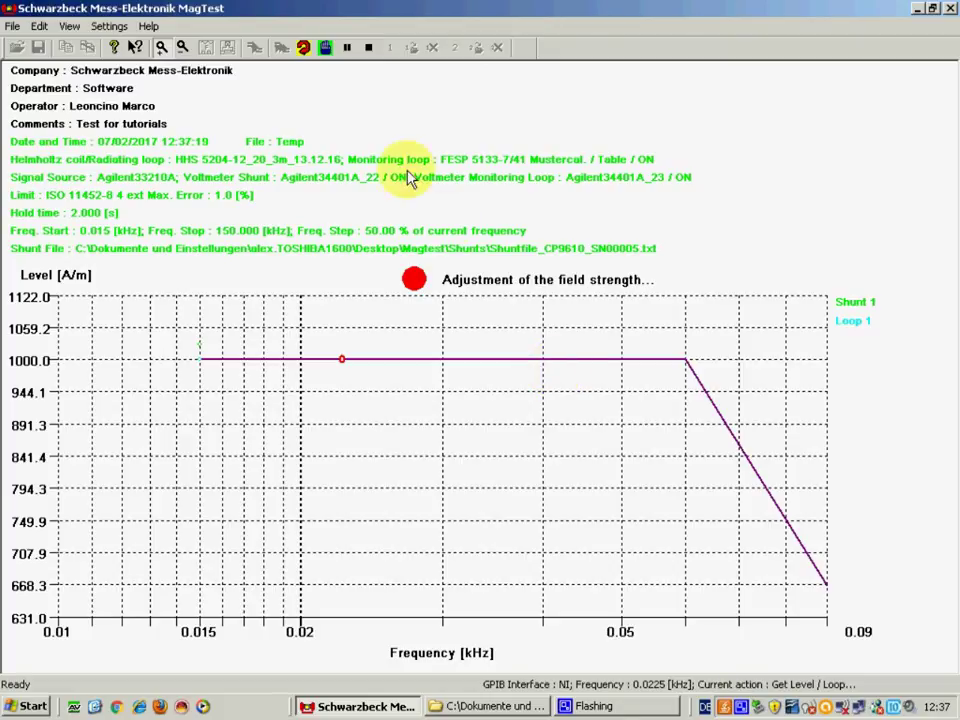
left_click(161, 47)
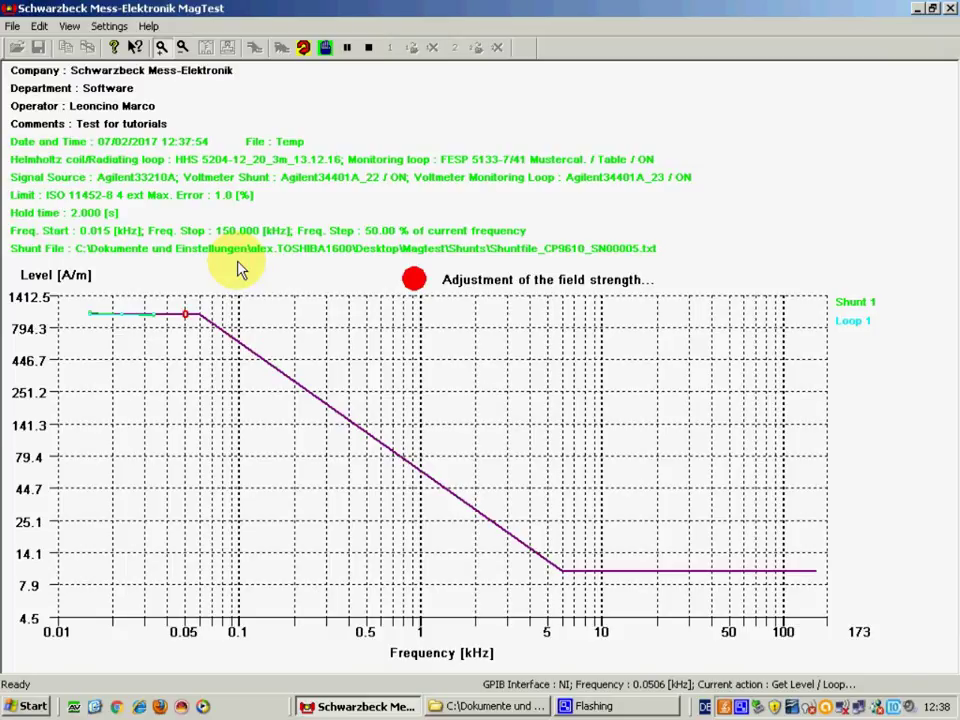
left_click(369, 50)
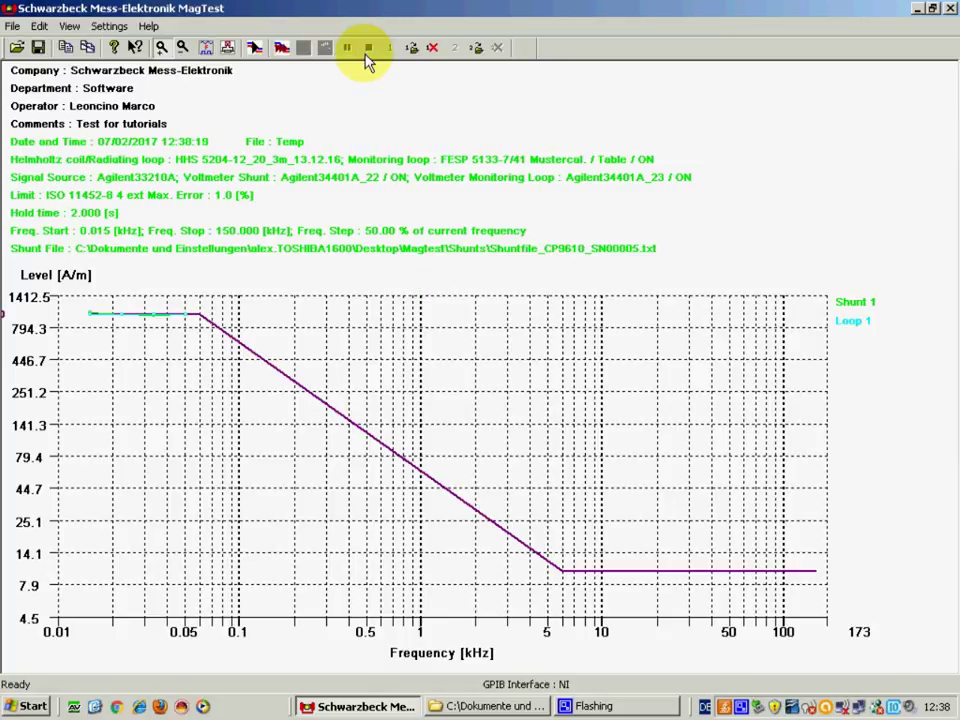
Export the measurement first as text and then as an image.
left_click(13, 26)
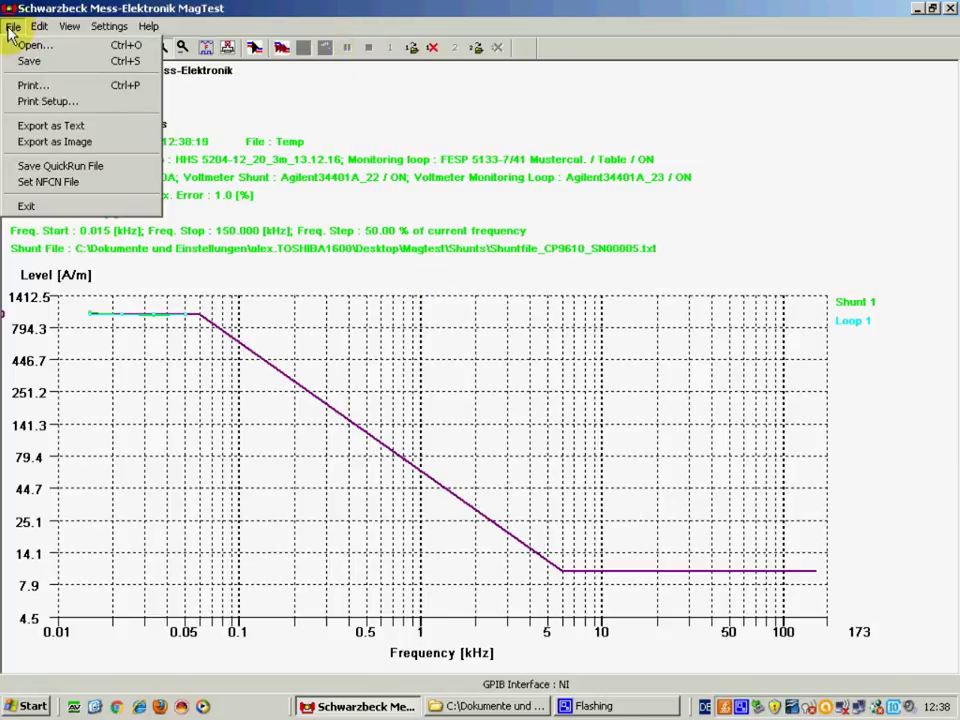
left_click(33, 130)
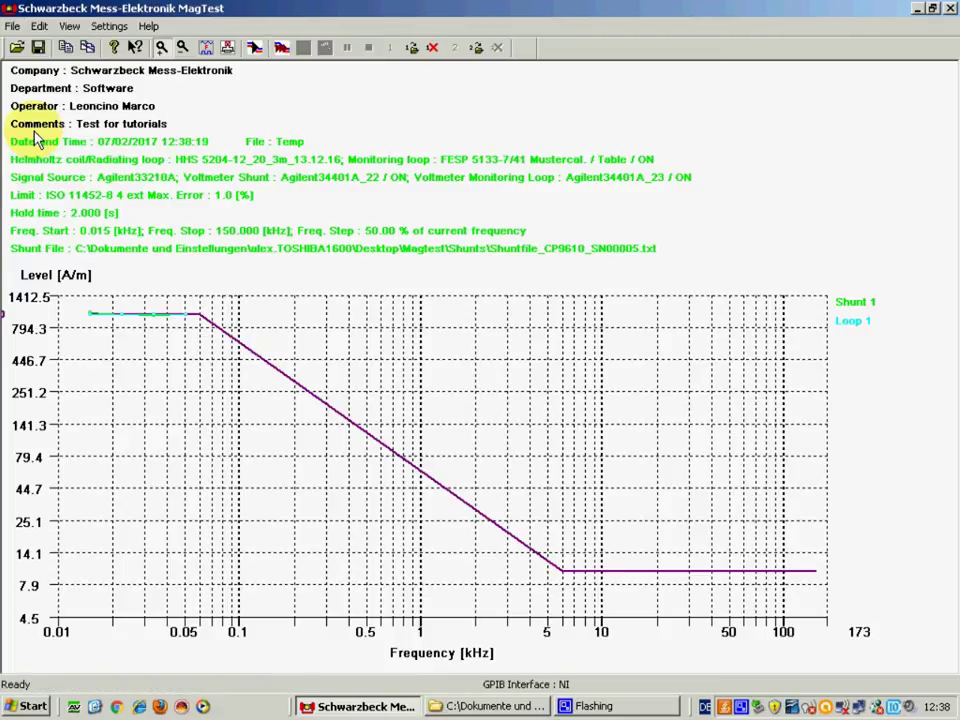
left_click(13, 27)
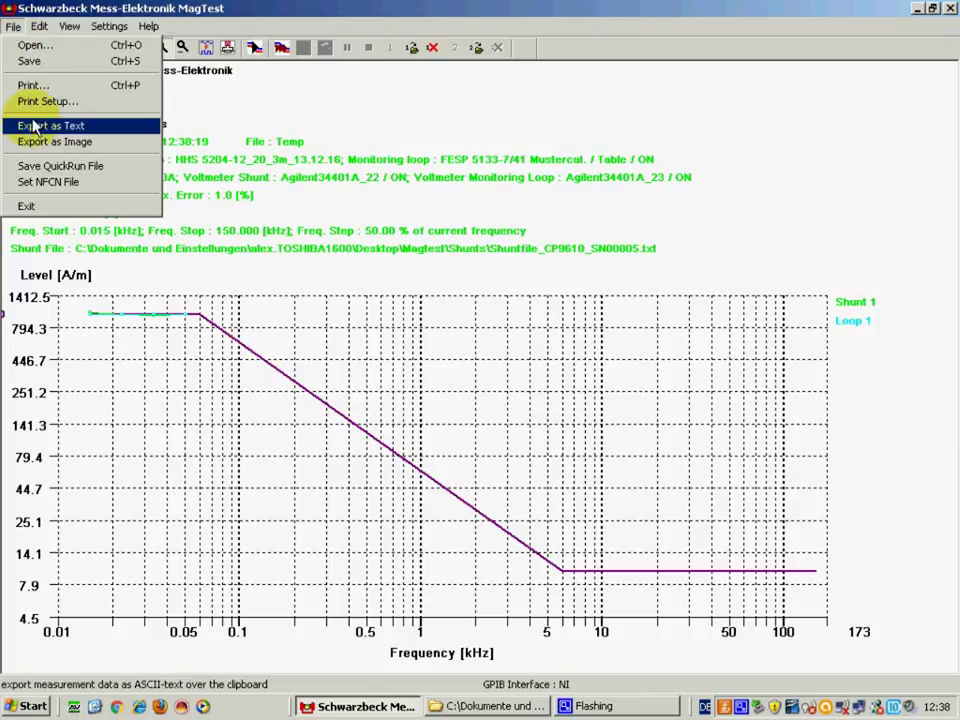
left_click(36, 143)
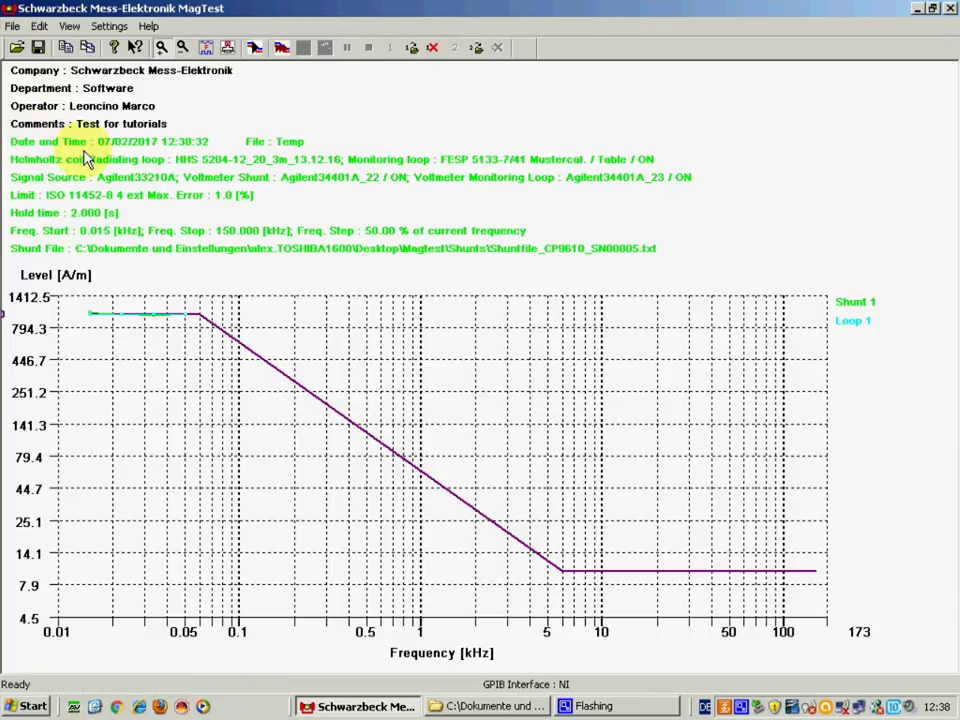
left_click(39, 27)
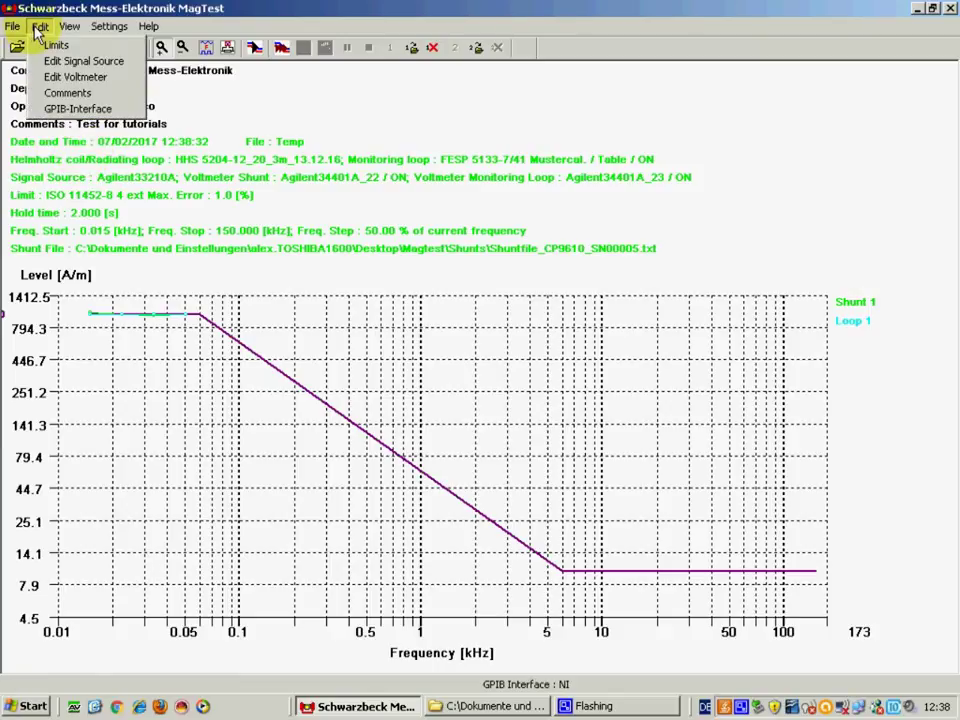
mouse_move(65, 30)
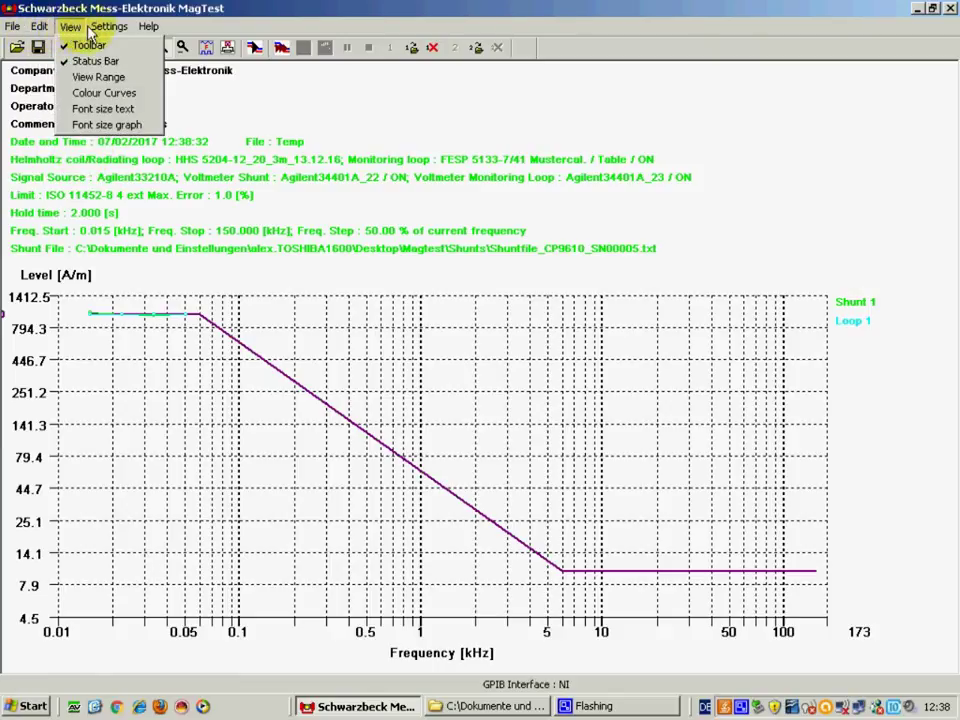
mouse_move(100, 33)
mouse_move(130, 30)
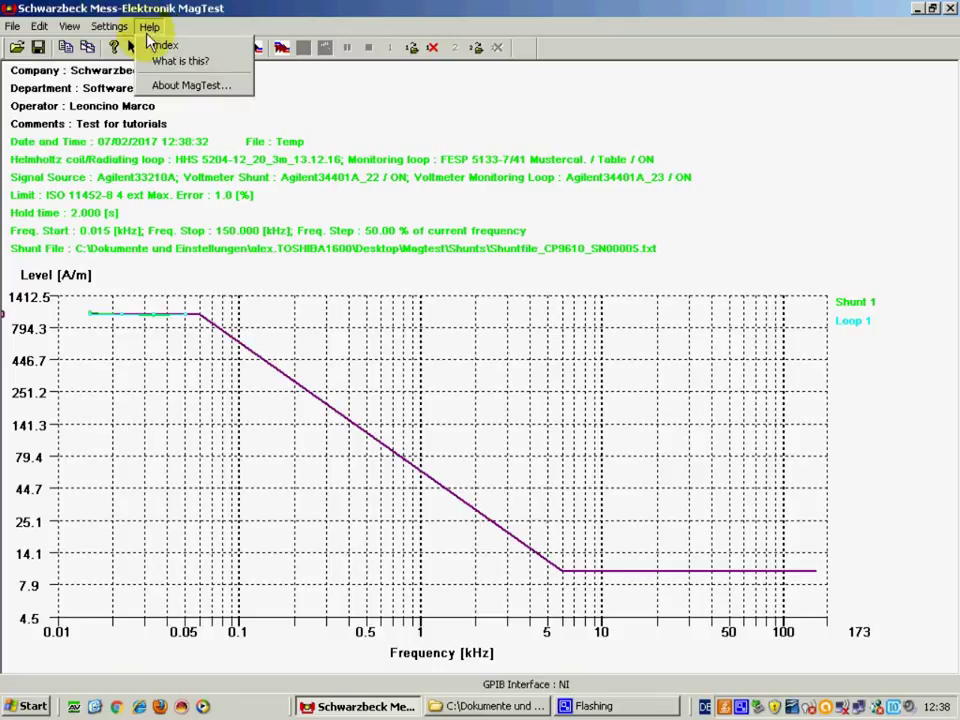
left_click(370, 109)
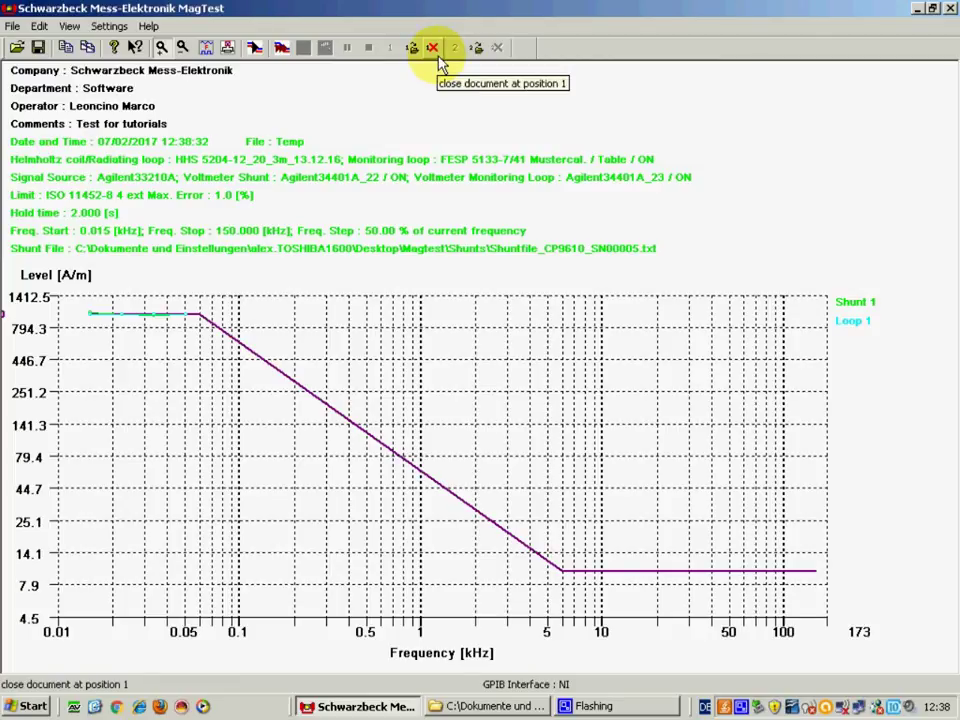
left_click(433, 48)
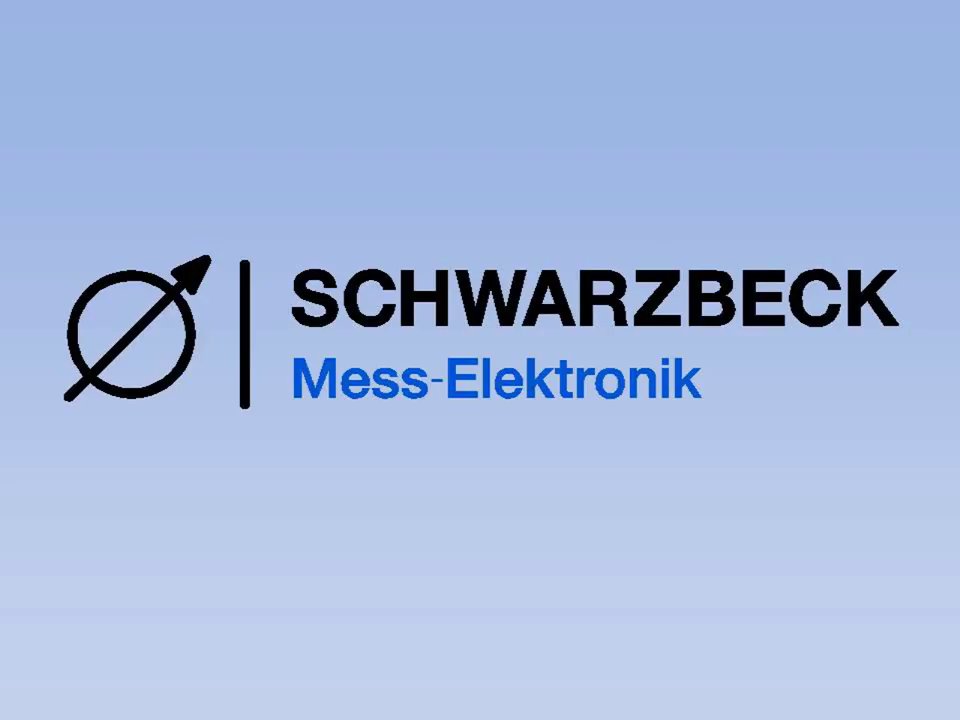